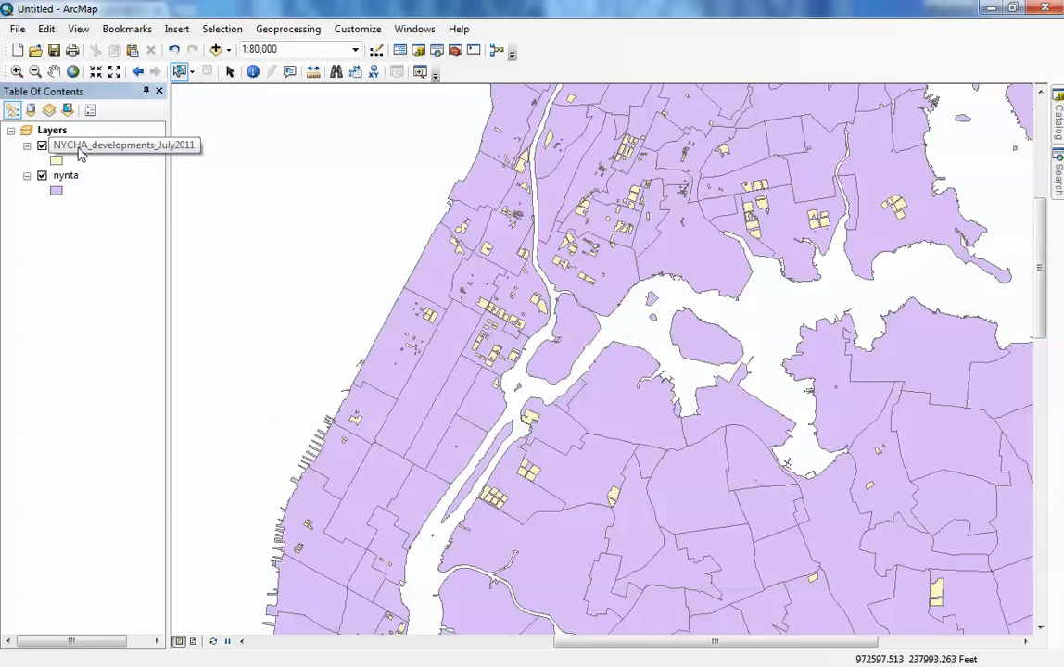
- Select all features of the NYCHA_developments_July2011 layer
{"action": "left_click", "coordinate": [79, 147]}
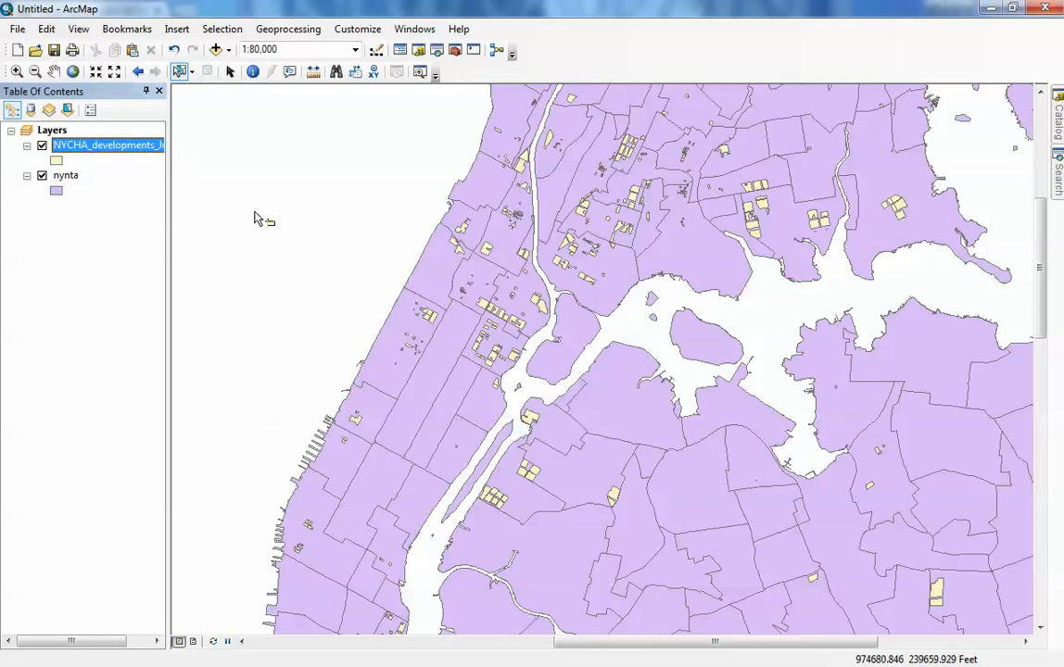
{"action": "right_click", "coordinate": [71, 145]}
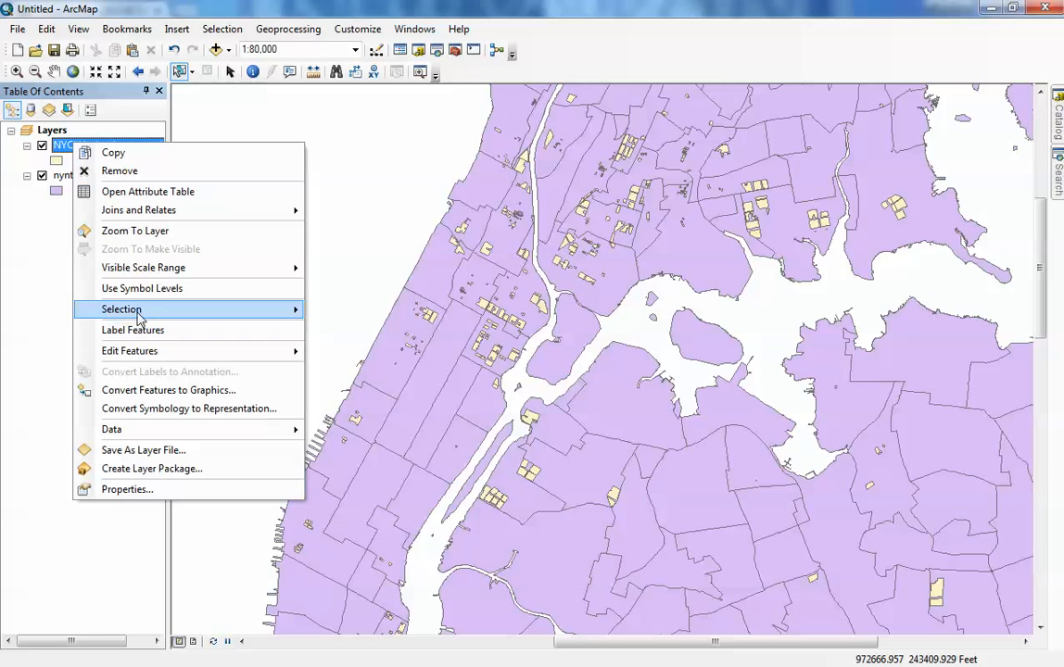
{"action": "mouse_move", "coordinate": [134, 310]}
{"action": "left_click", "coordinate": [386, 389]}
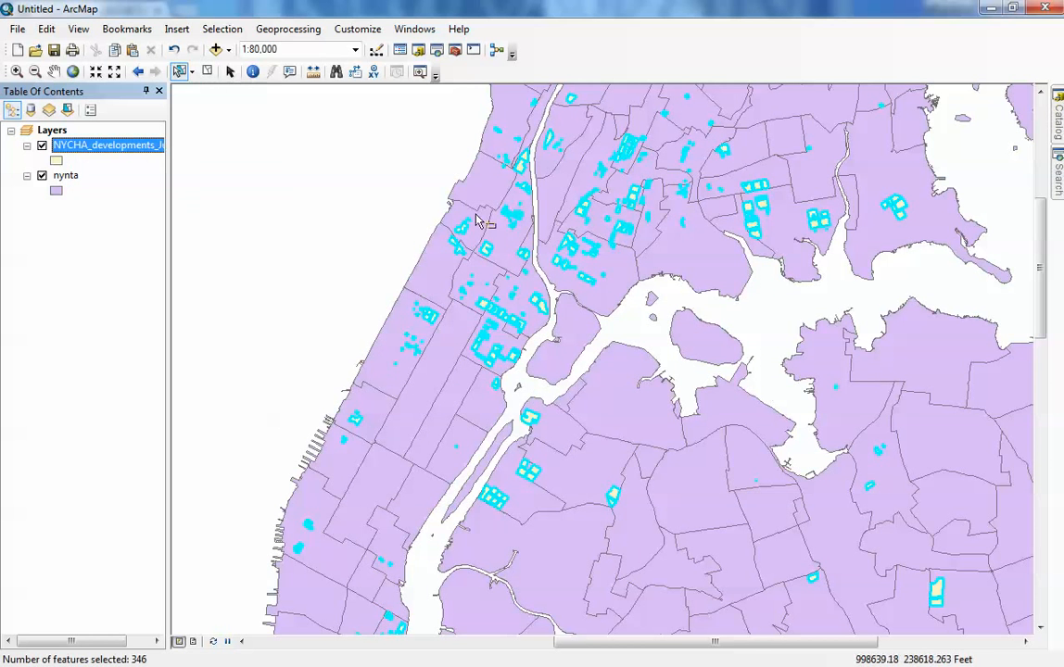
- Select by location the nynta features that contain the selected NYCHA_developments_July2011 source features
{"action": "left_click", "coordinate": [223, 29]}
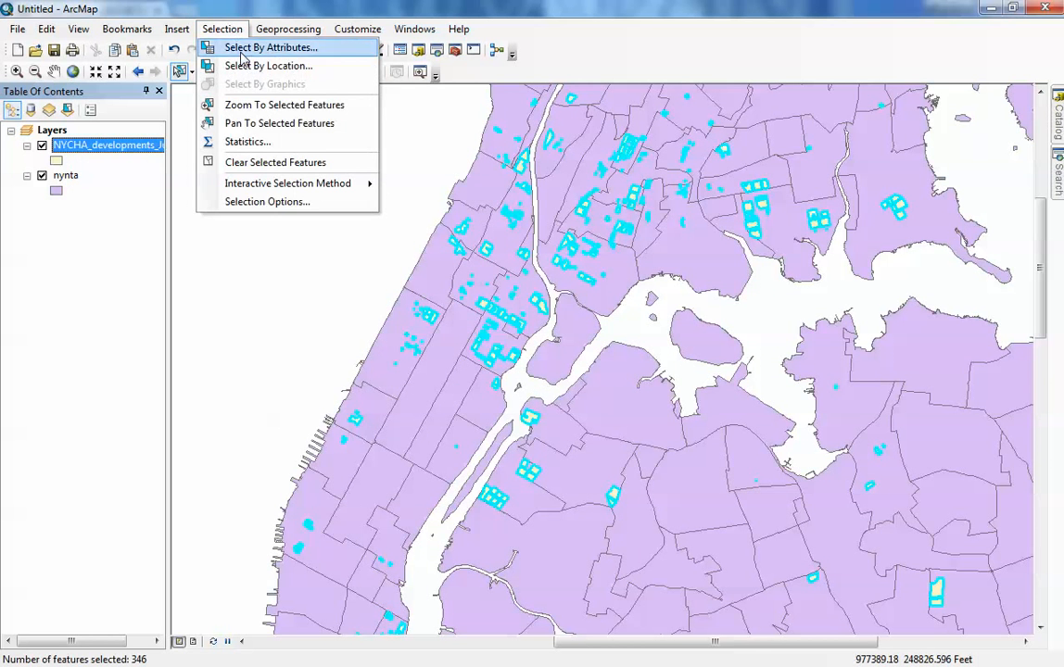
{"action": "left_click", "coordinate": [248, 66]}
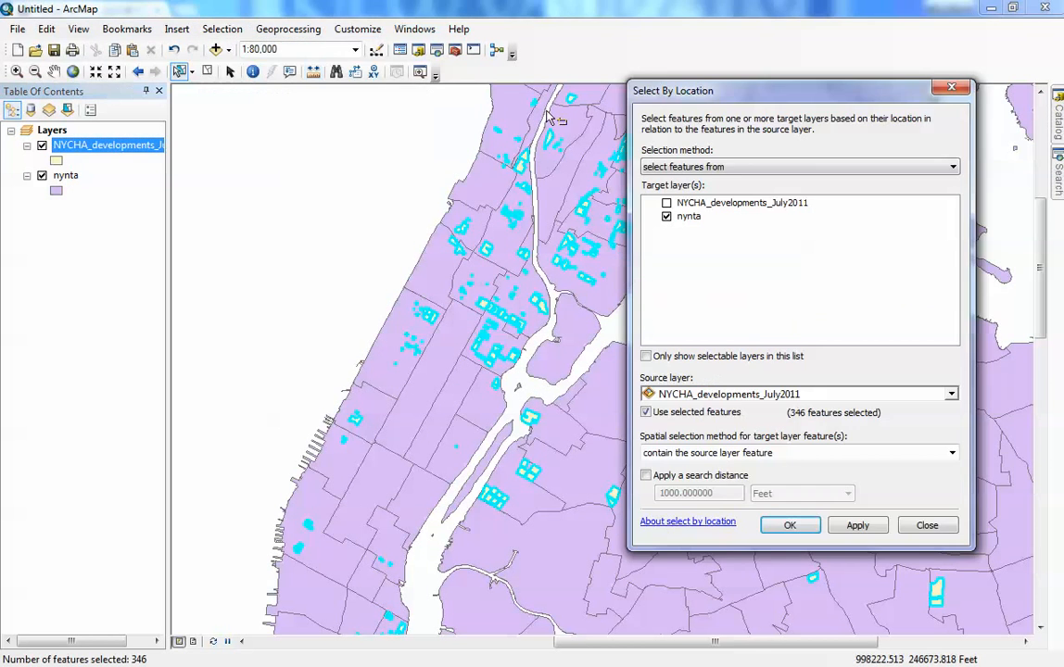
{"action": "left_click_drag", "start_coordinate": [668, 90], "coordinate": [736, 91]}
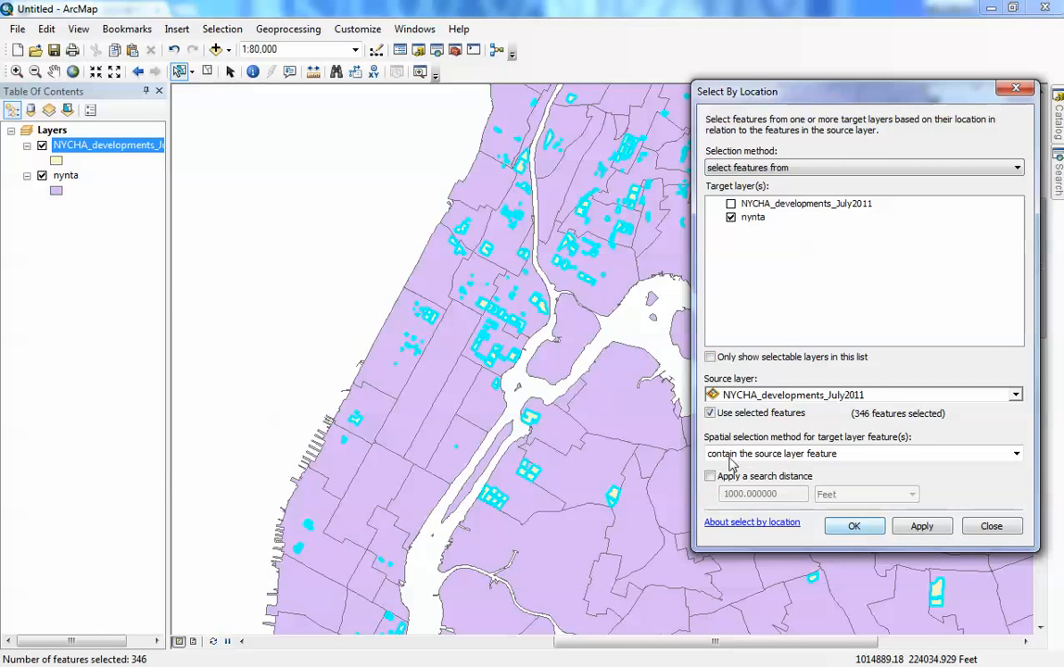
{"action": "left_click", "coordinate": [853, 526]}
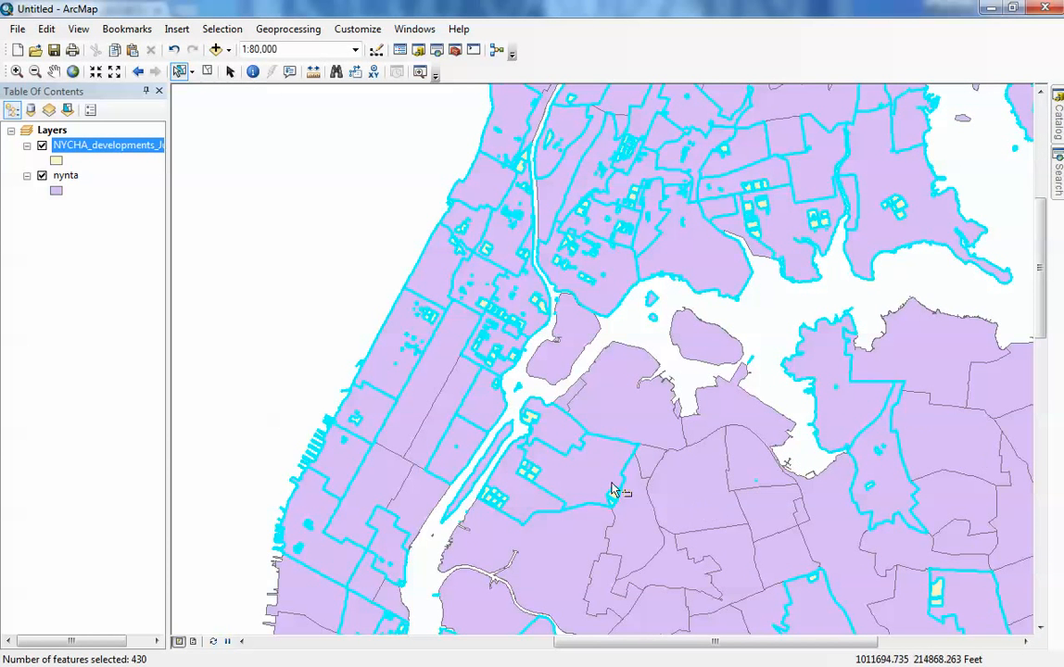
- Create a new layer from the selected nynta features
{"action": "left_click", "coordinate": [99, 146]}
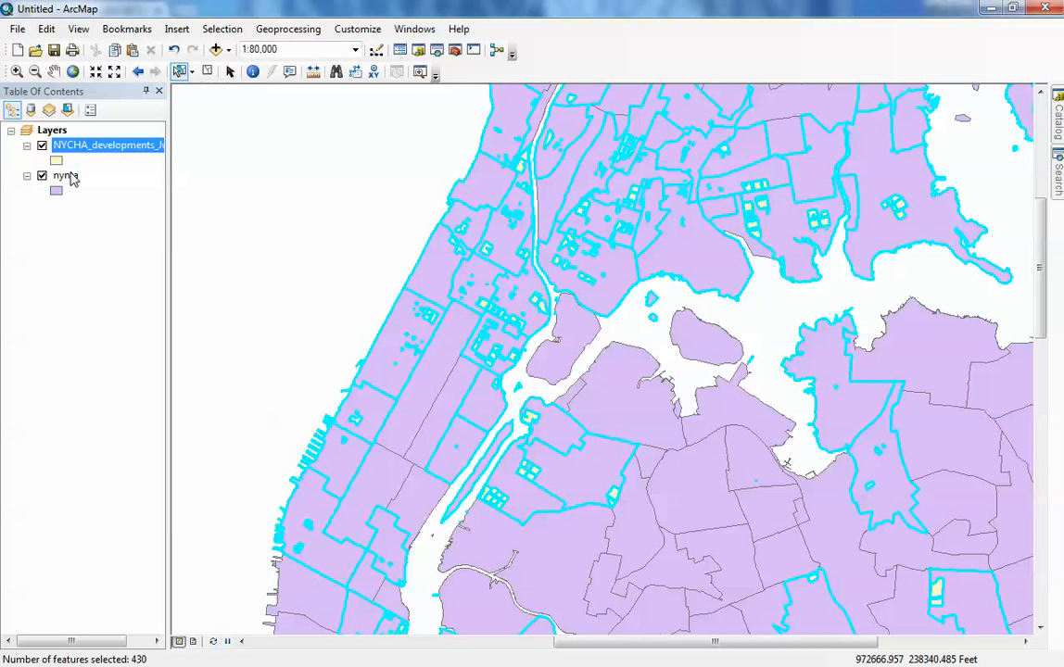
{"action": "right_click", "coordinate": [73, 178]}
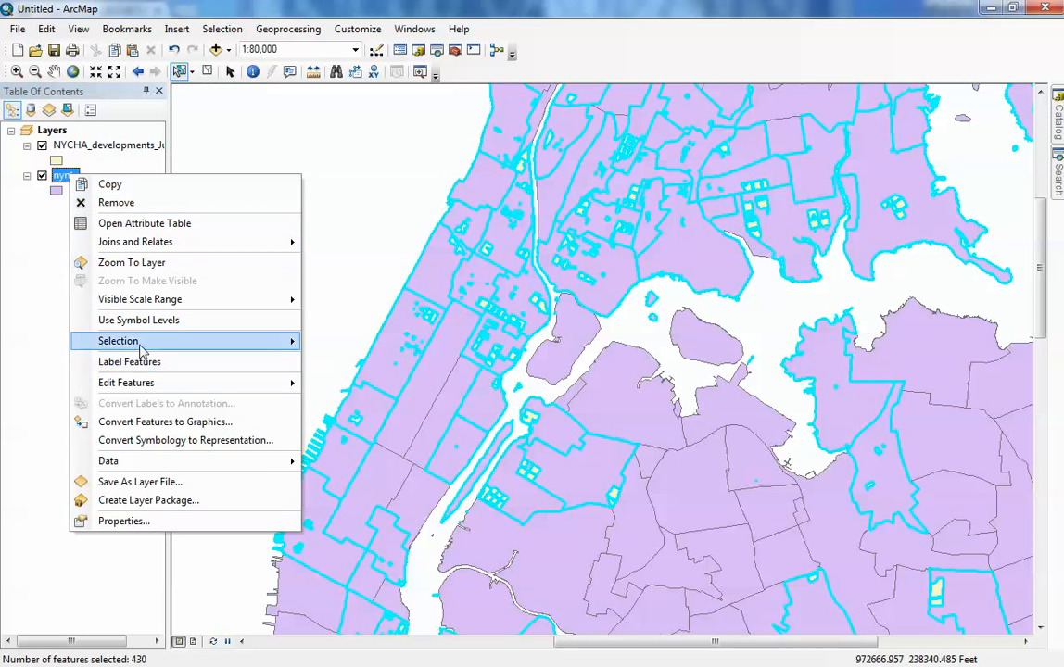
{"action": "mouse_move", "coordinate": [128, 343]}
{"action": "left_click", "coordinate": [349, 497]}
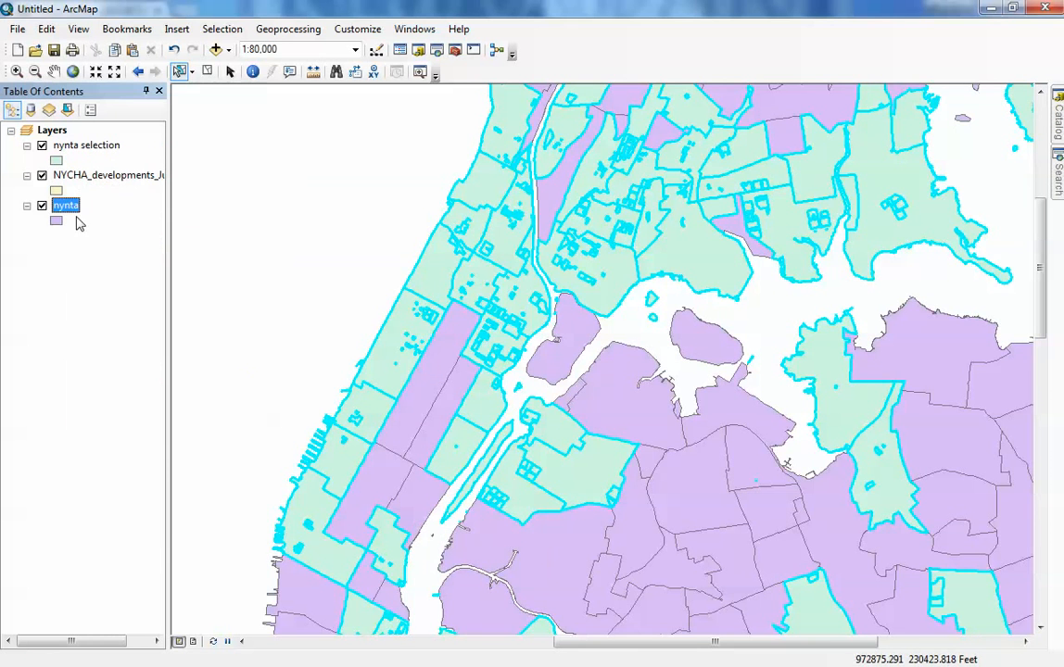
- Hide the nynta and NYCHA_developments_July2011 layers and show the full extent of the nynta selection at 1:250,000
{"action": "left_click", "coordinate": [42, 205]}
{"action": "left_click", "coordinate": [41, 175]}
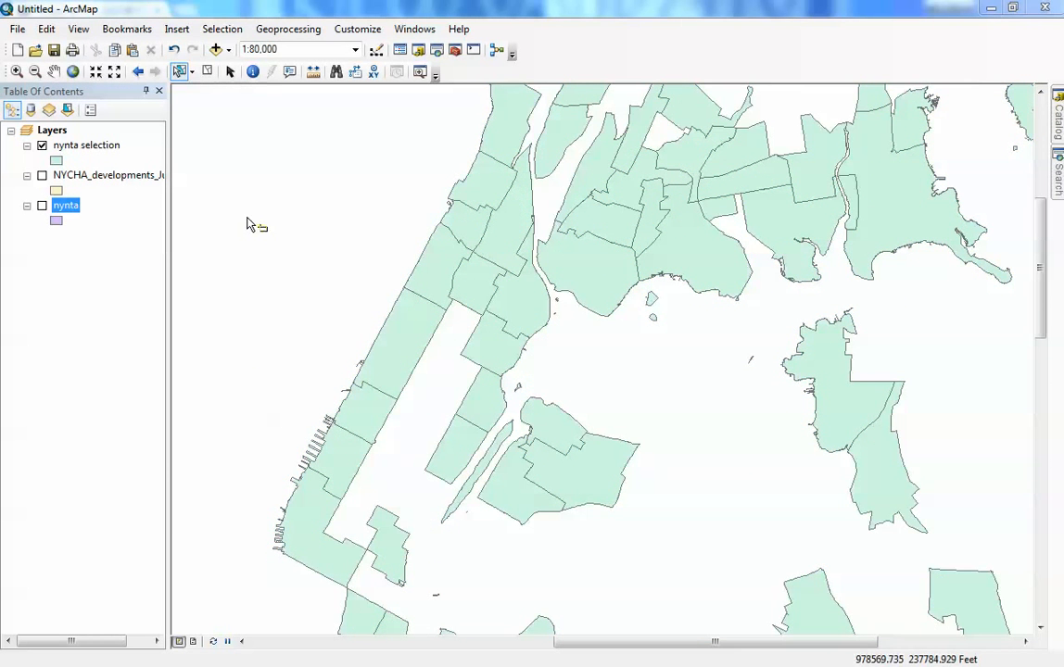
{"action": "scroll", "coordinate": [546, 348], "scroll_direction": "up", "scroll_amount": 5}
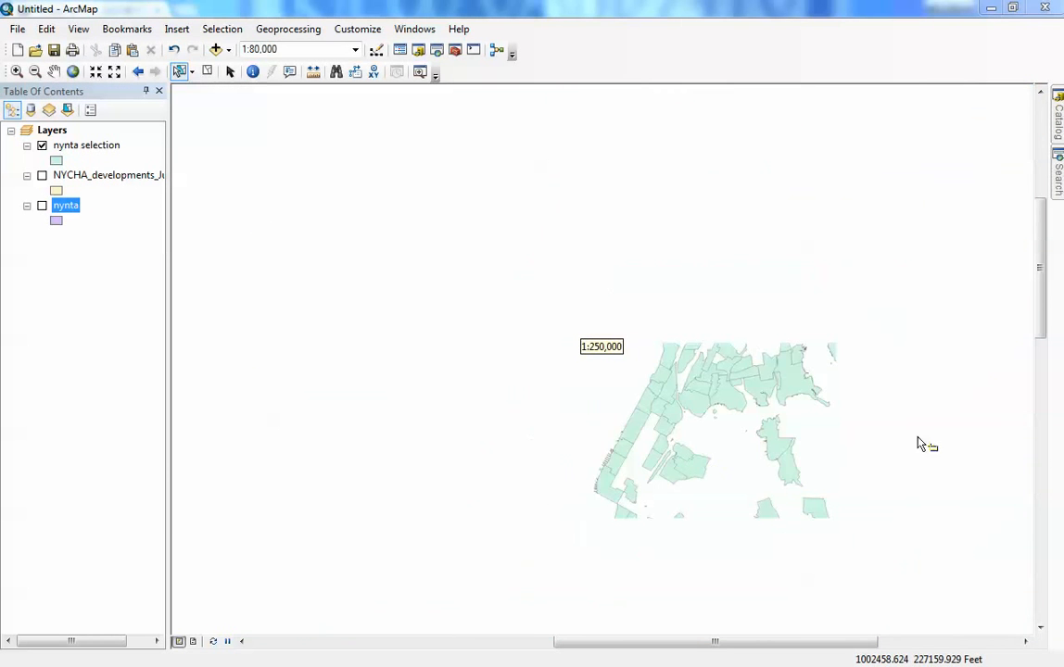
{"action": "left_click_drag", "start_coordinate": [1040, 285], "coordinate": [1039, 424]}
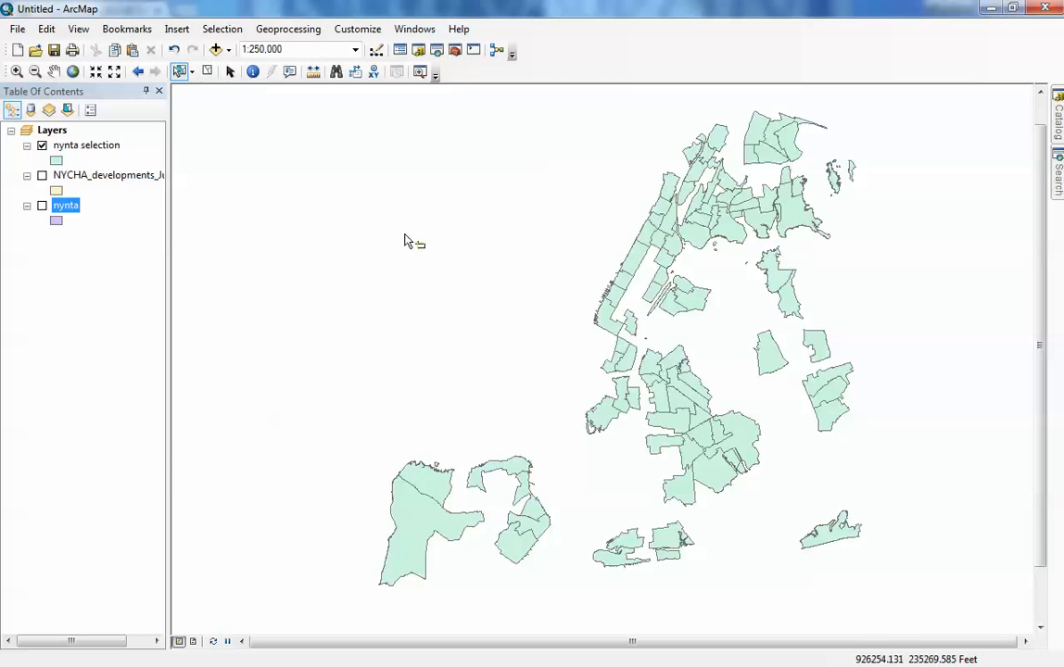
- Switch to the page layout and widen the data frame slightly toward the page's right edge
{"action": "left_click", "coordinate": [192, 641]}
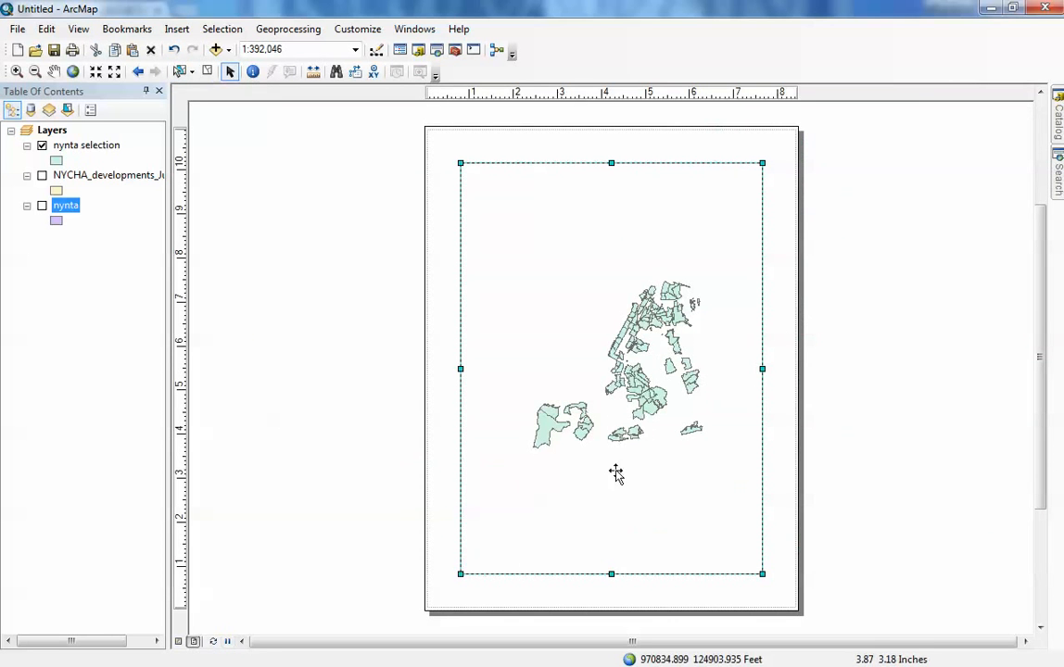
{"action": "left_click_drag", "start_coordinate": [766, 369], "coordinate": [776, 370]}
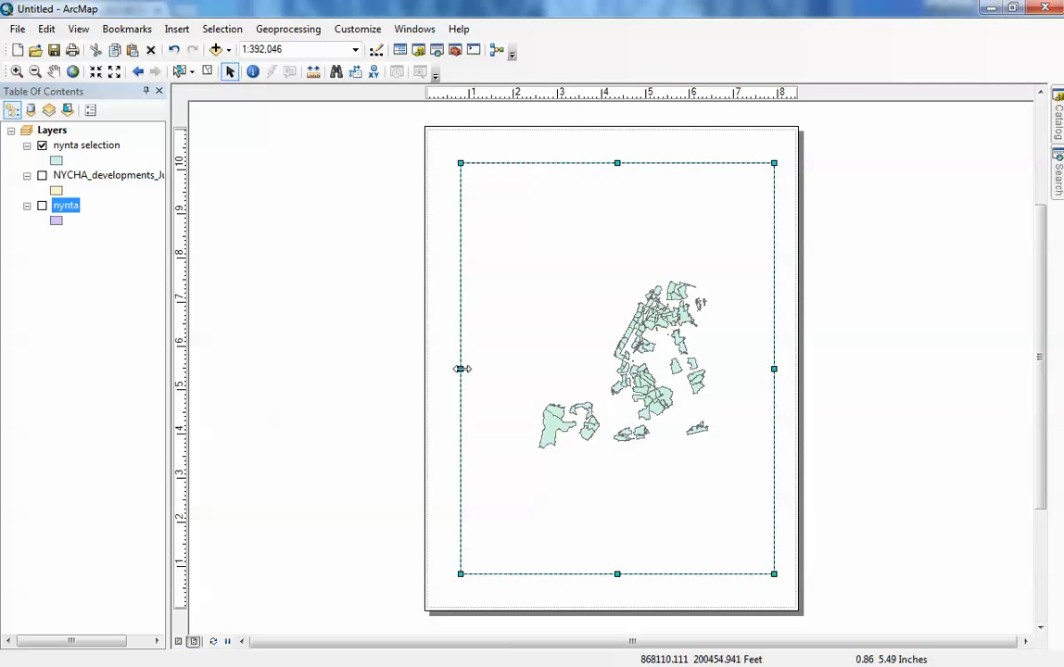
- Try data frame scales of 1:24,000 and 1:100,000, and set the scale to 1:250,000
{"action": "left_click", "coordinate": [356, 49]}
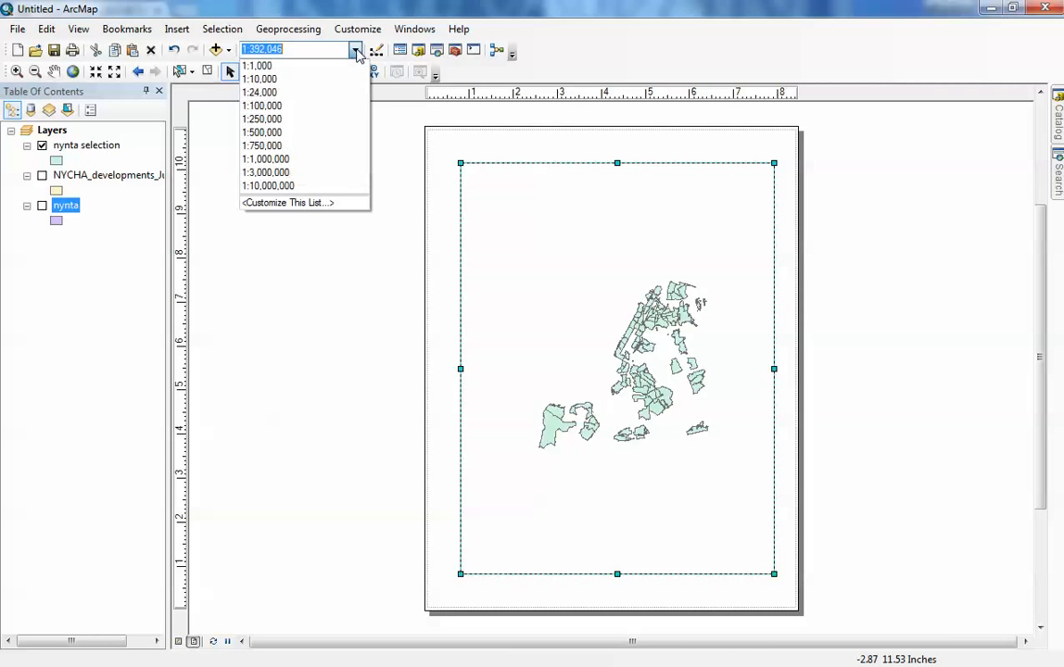
{"action": "left_click", "coordinate": [255, 92]}
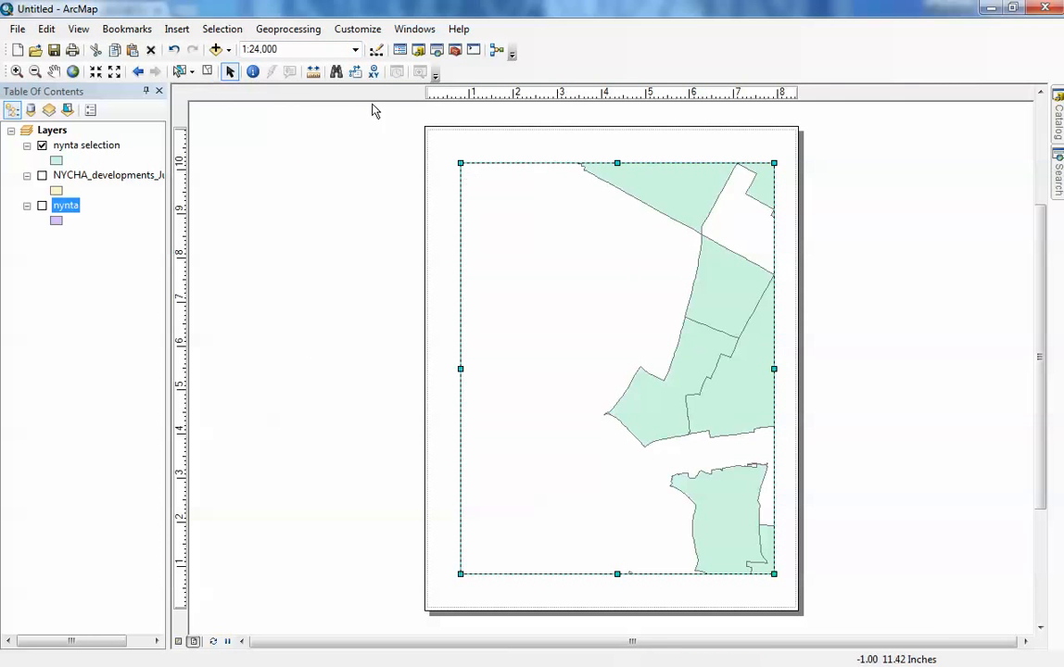
{"action": "left_click", "coordinate": [356, 49]}
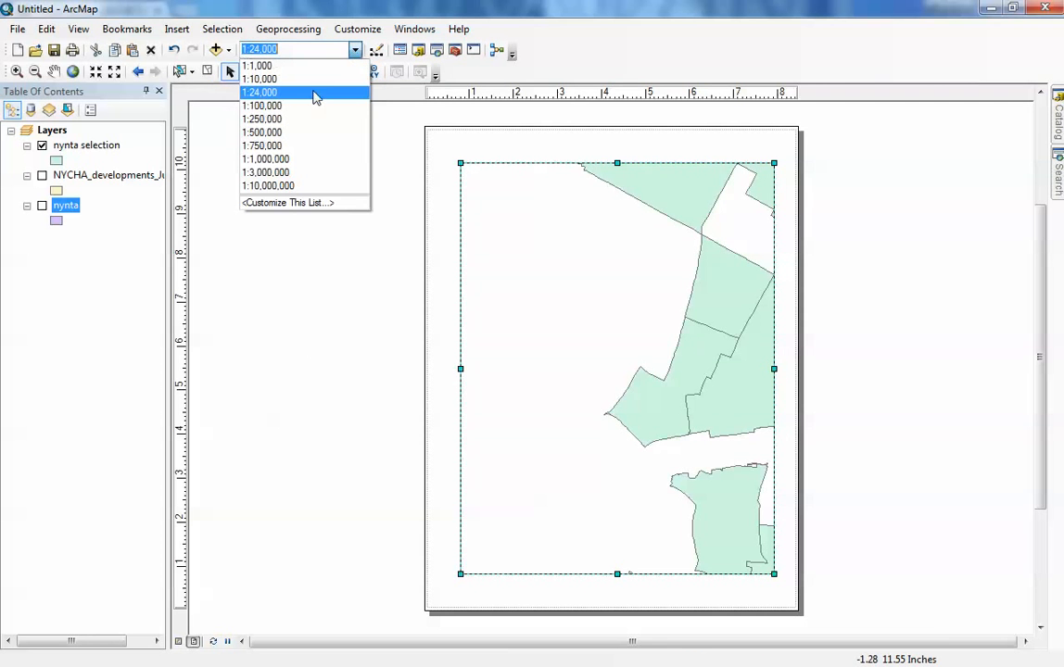
{"action": "left_click", "coordinate": [261, 105]}
{"action": "left_click", "coordinate": [356, 50]}
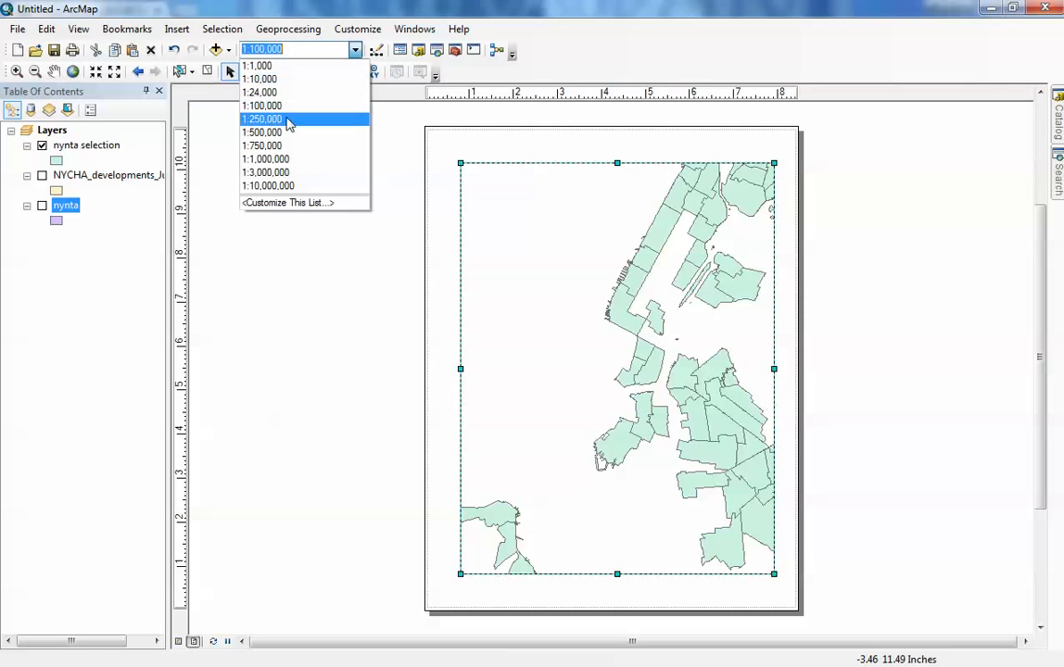
{"action": "left_click", "coordinate": [262, 119]}
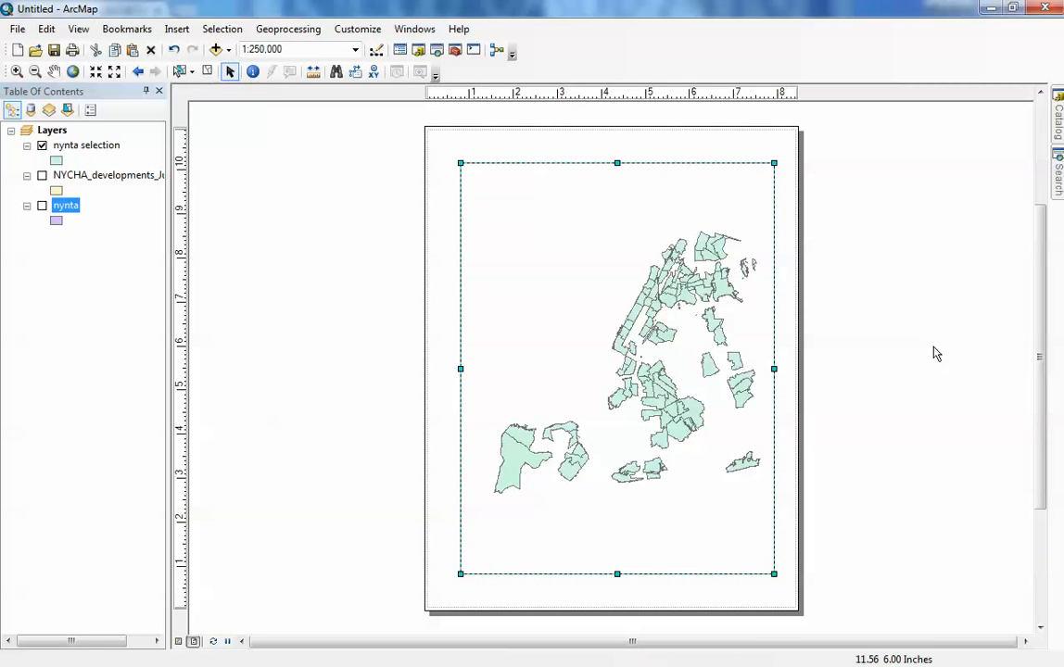
- Insert a Stepped Scale Line scale bar and place it in the lower-right corner of the data frame
{"action": "left_click", "coordinate": [173, 33]}
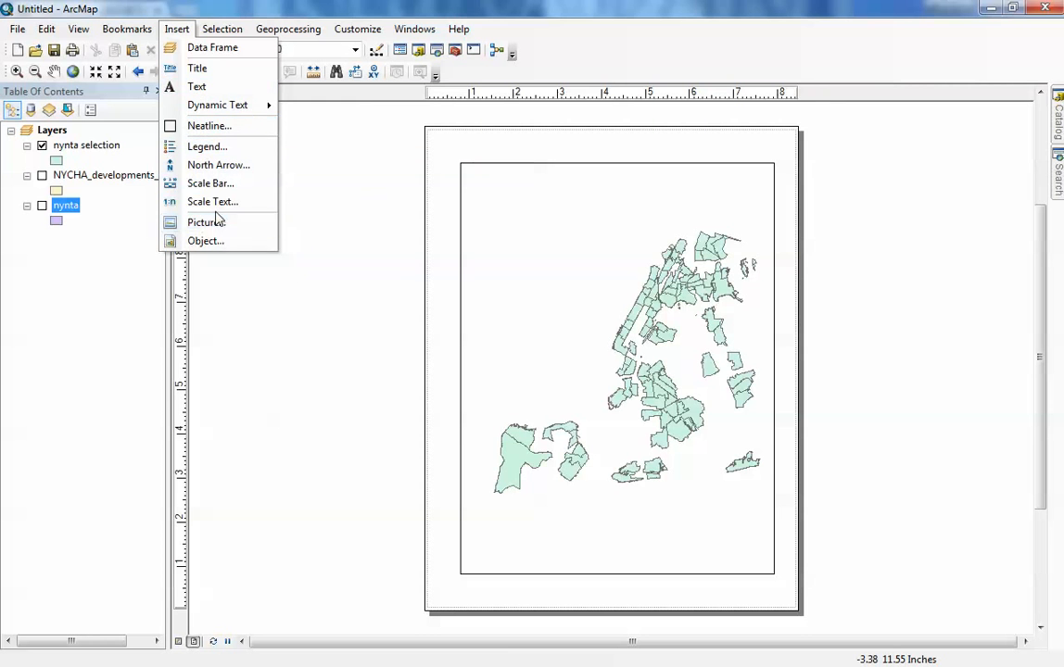
{"action": "left_click", "coordinate": [212, 184]}
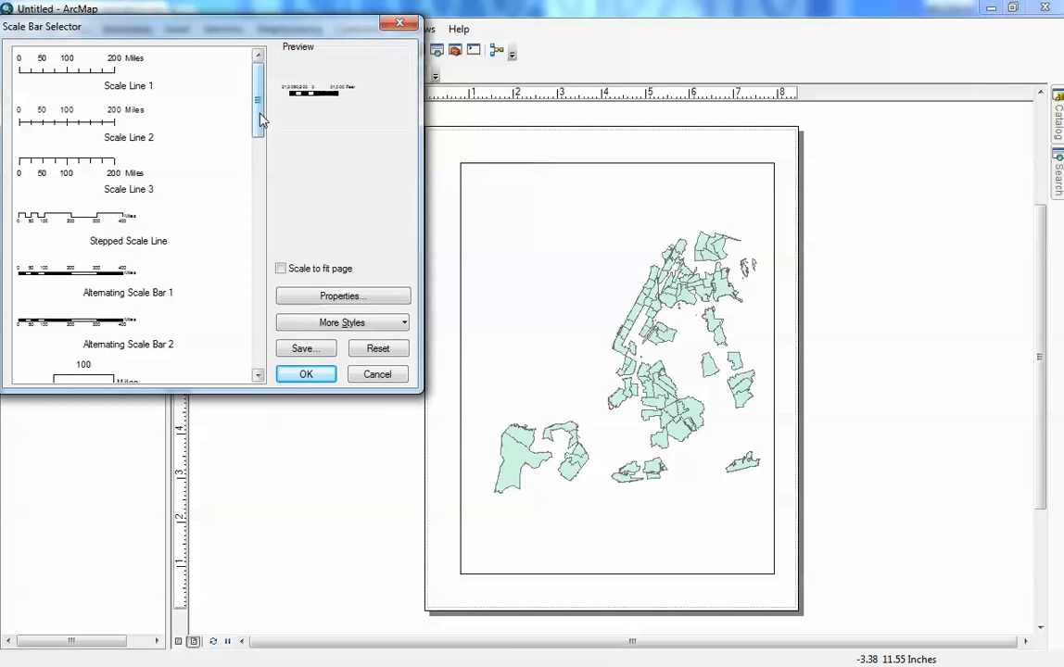
{"action": "left_click", "coordinate": [86, 220]}
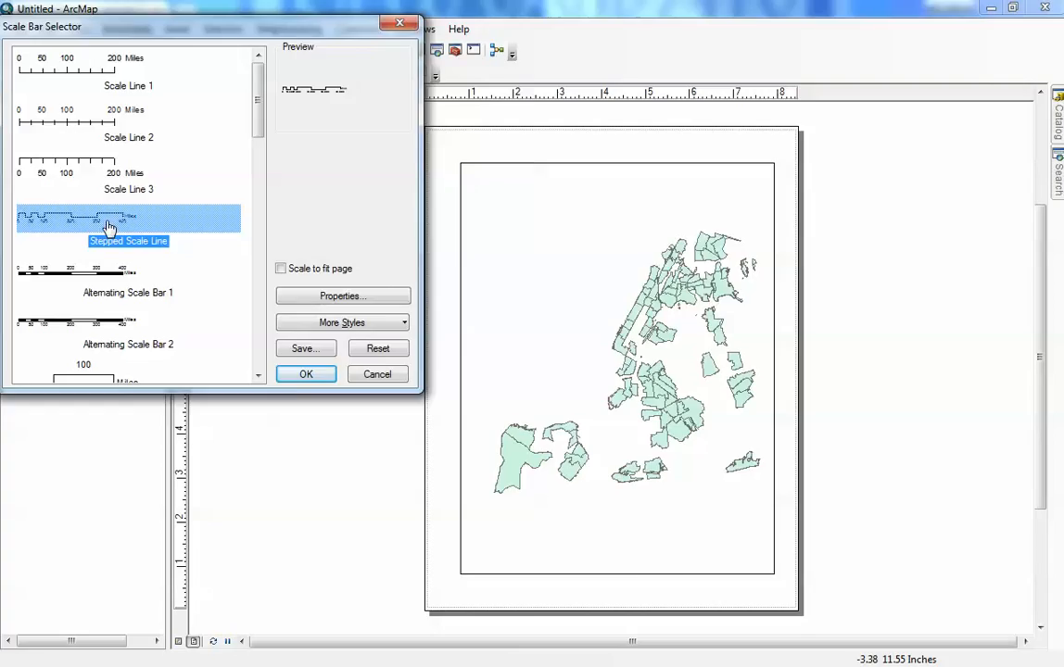
{"action": "left_click", "coordinate": [301, 375]}
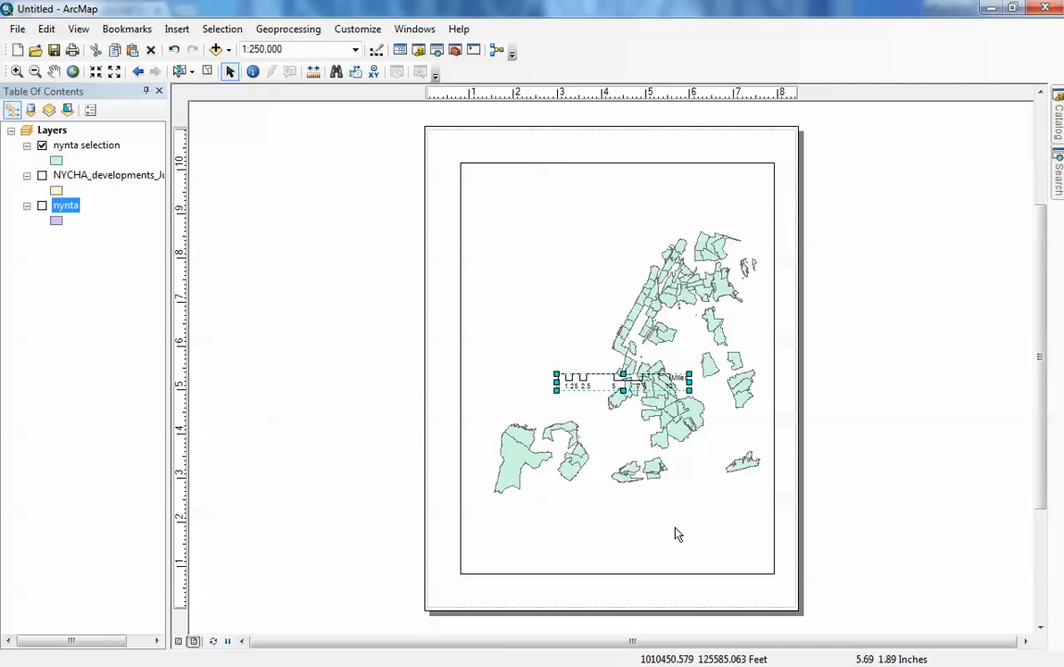
{"action": "left_click_drag", "start_coordinate": [593, 385], "coordinate": [654, 550]}
{"action": "left_click", "coordinate": [836, 542]}
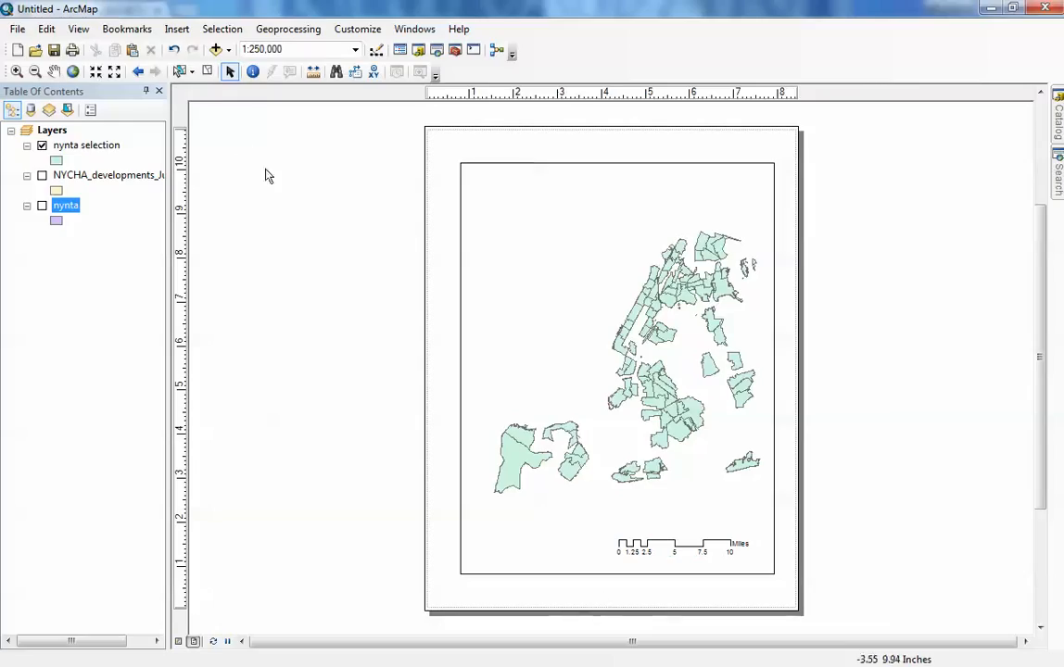
- Export the map layout to the Desktop as an AI file with the file name n
{"action": "left_click", "coordinate": [19, 30]}
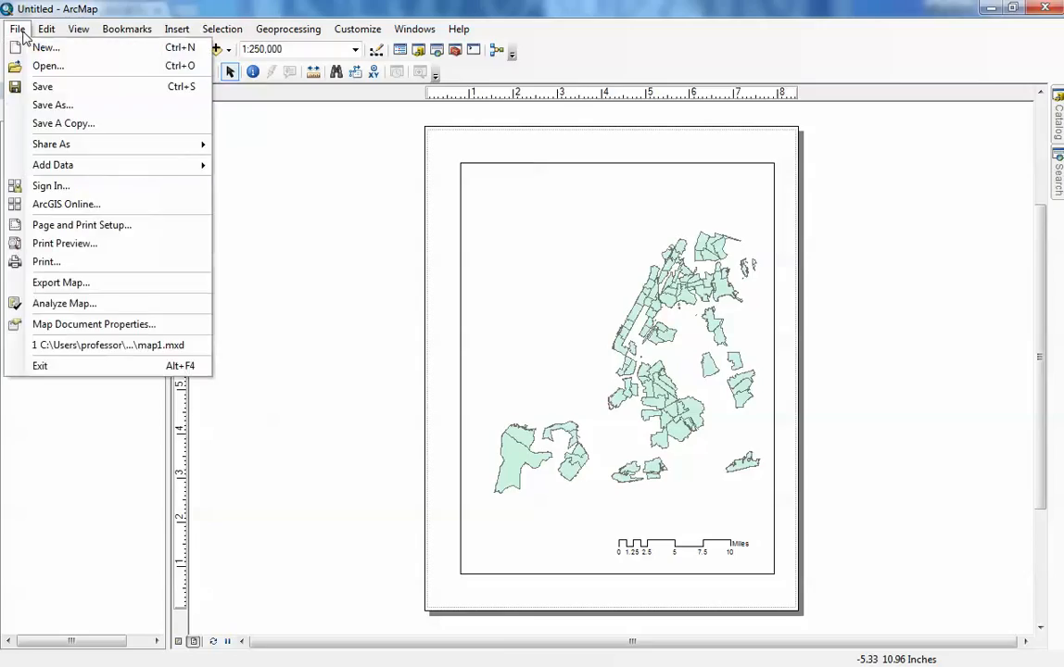
{"action": "left_click", "coordinate": [52, 287]}
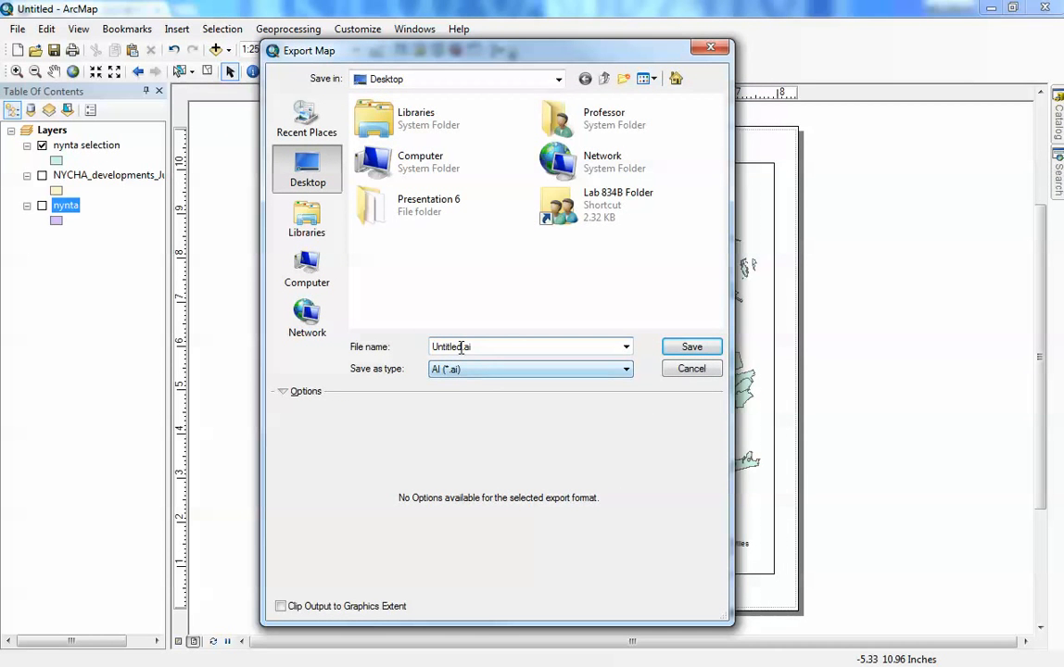
{"action": "left_click_drag", "start_coordinate": [461, 347], "coordinate": [422, 352]}
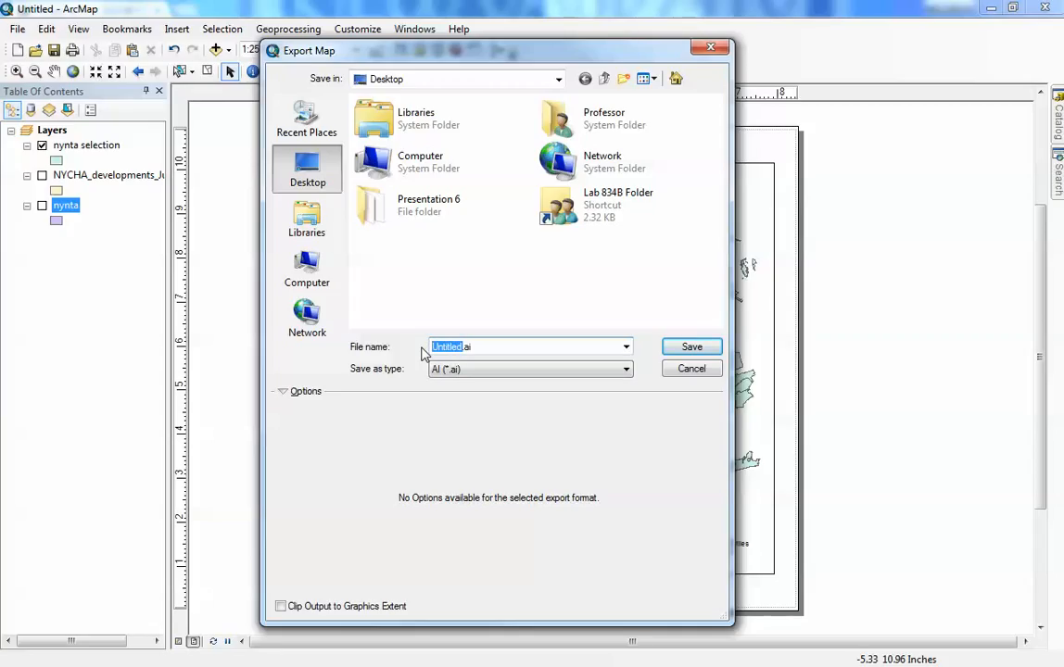
{"action": "type", "text": "nychaNe"}
{"action": "key", "text": "Return"}
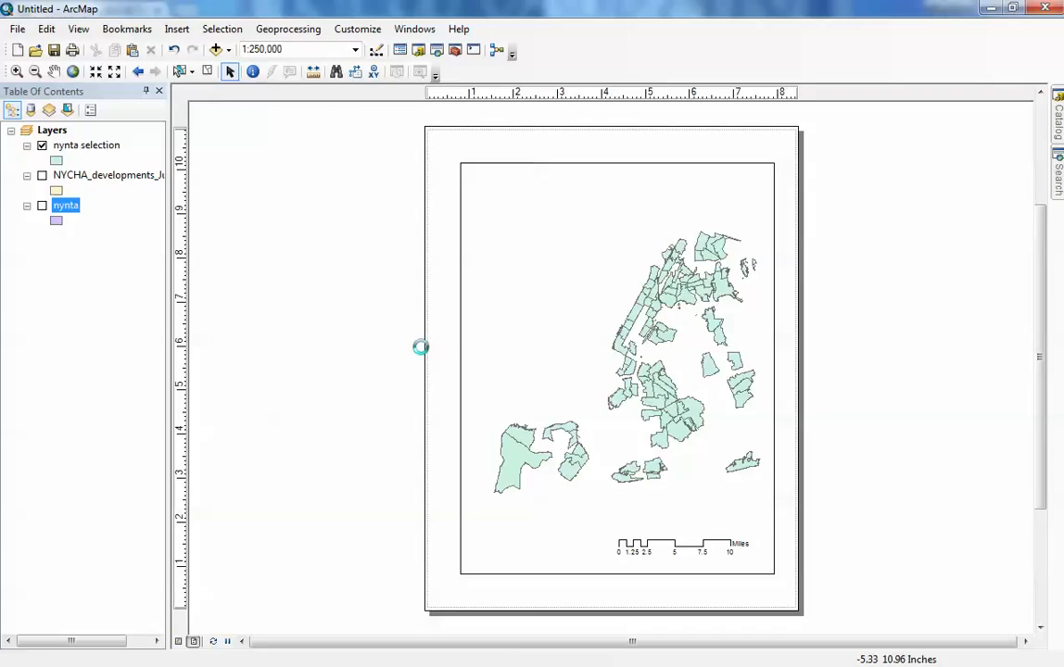